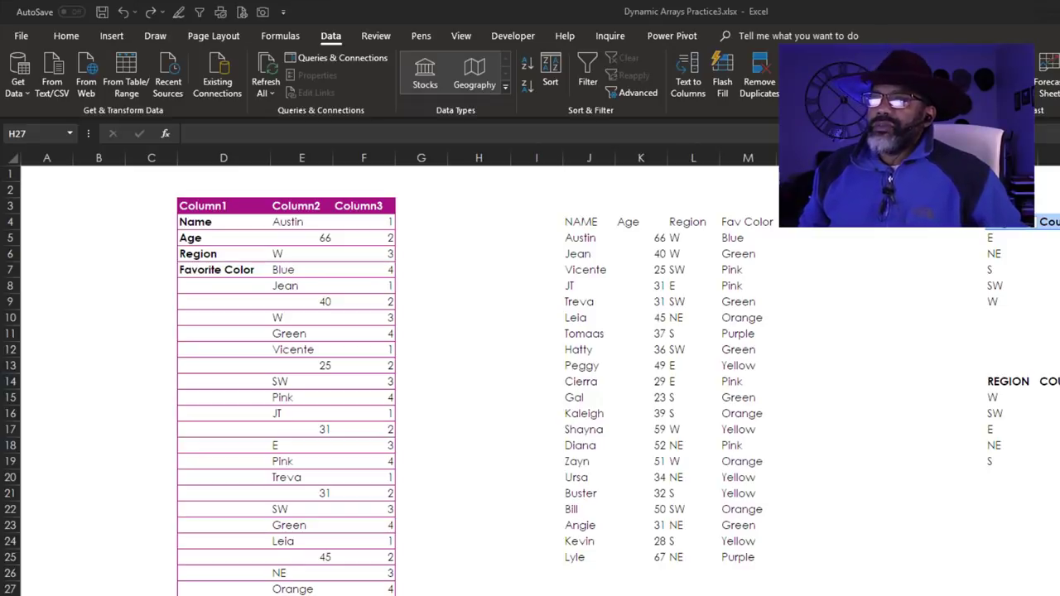
# - Inspect the FILTER formulas, then try sorting the spilled Age list descending and dismiss the array warning
pyautogui.click(290, 269)
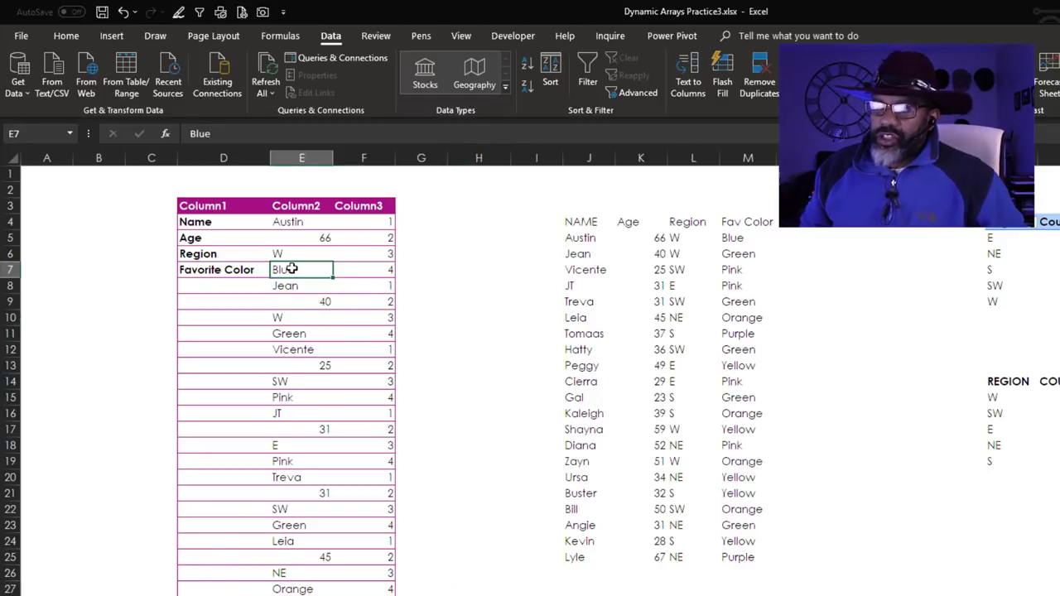
pyautogui.click(296, 221)
pyautogui.moveTo(296, 221); pyautogui.dragTo(365, 270)
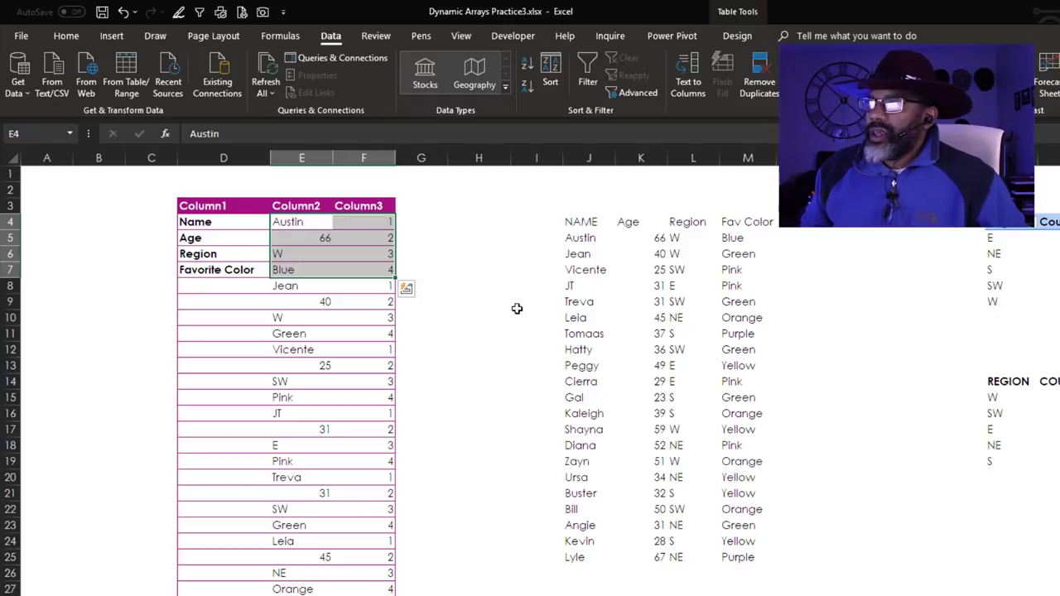
pyautogui.click(584, 317)
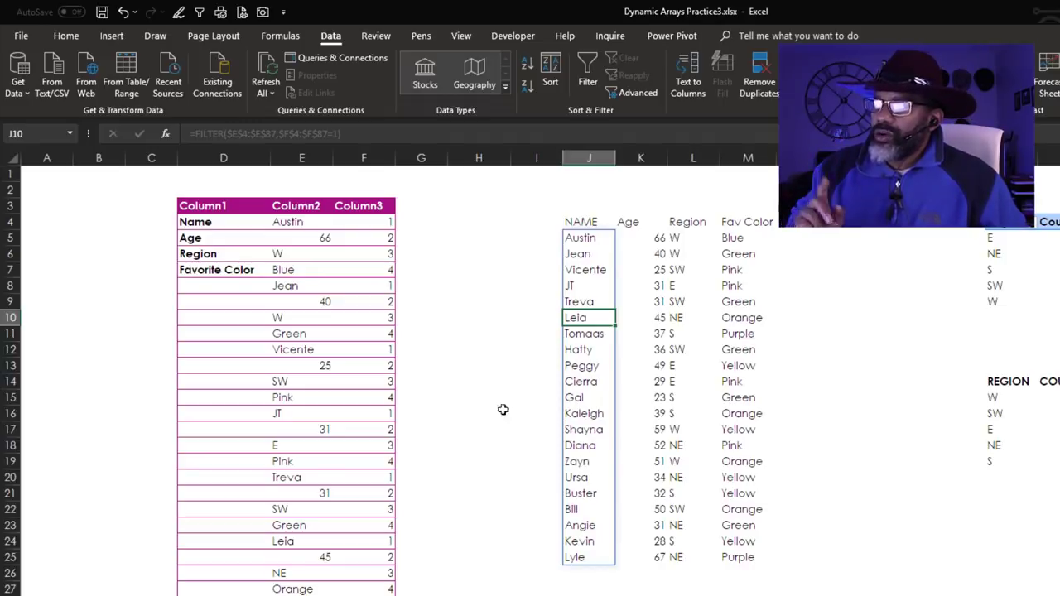
pyautogui.click(647, 256)
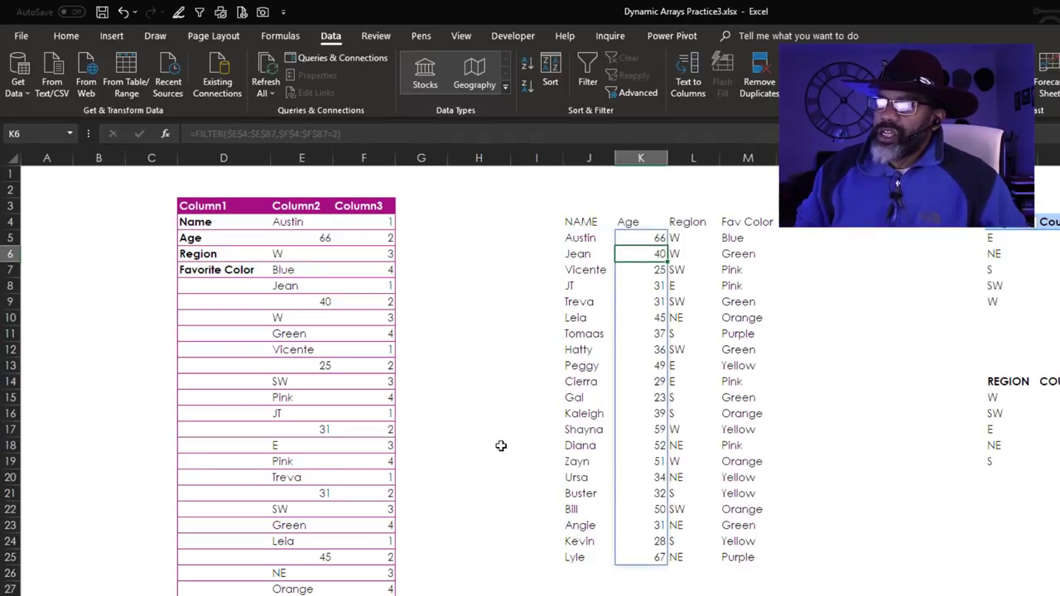
pyautogui.click(525, 86)
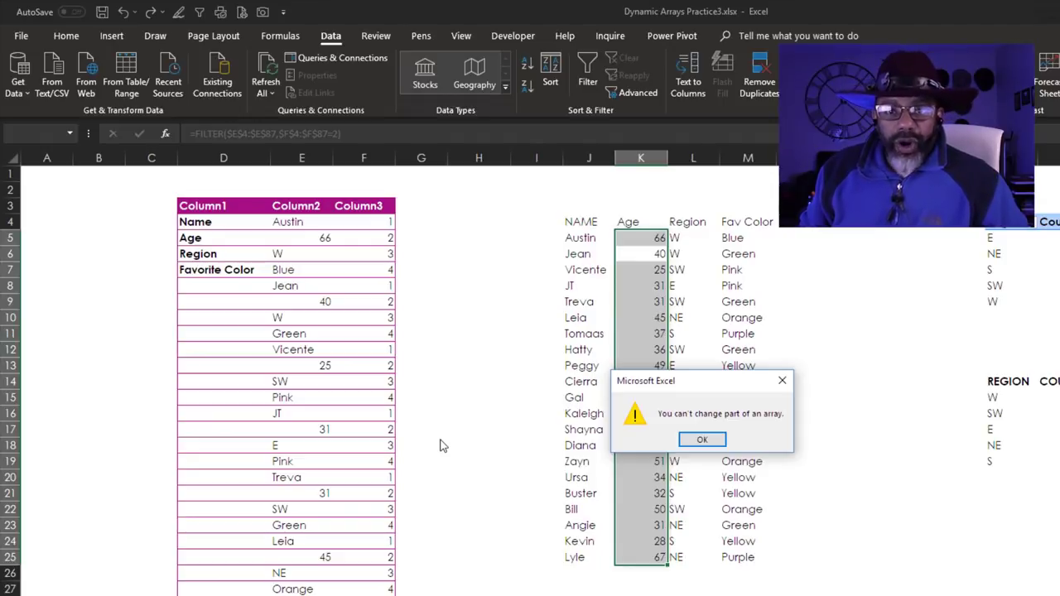
pyautogui.press('Return')
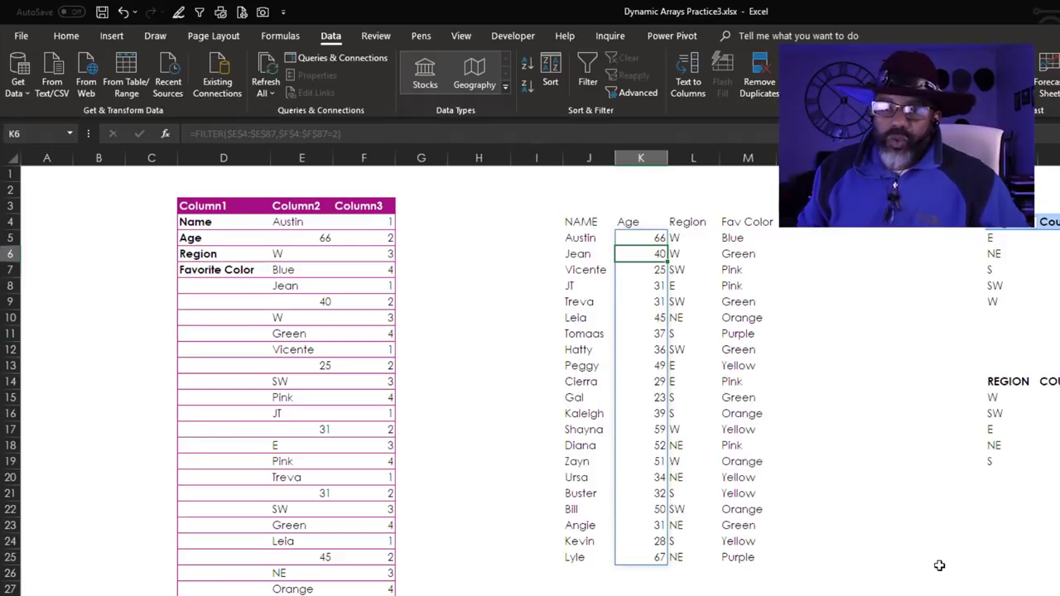
# - Inspect the SORTBY list's formula, try re-sorting it, and dismiss the array warning
pyautogui.scroll(-5, 926, 573)
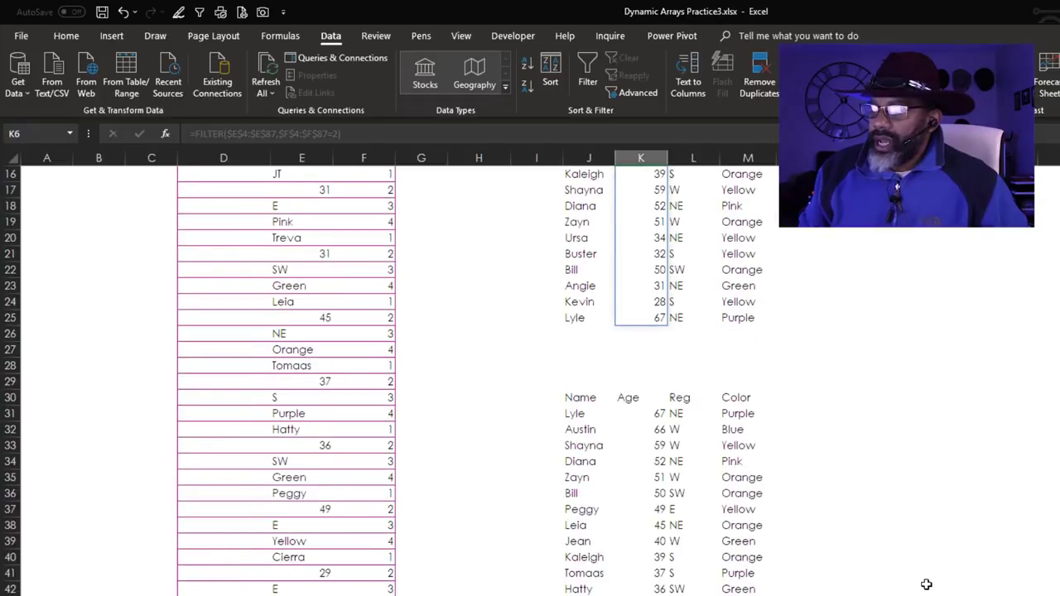
pyautogui.click(924, 582)
pyautogui.scroll(-2, 924, 582)
pyautogui.click(582, 318)
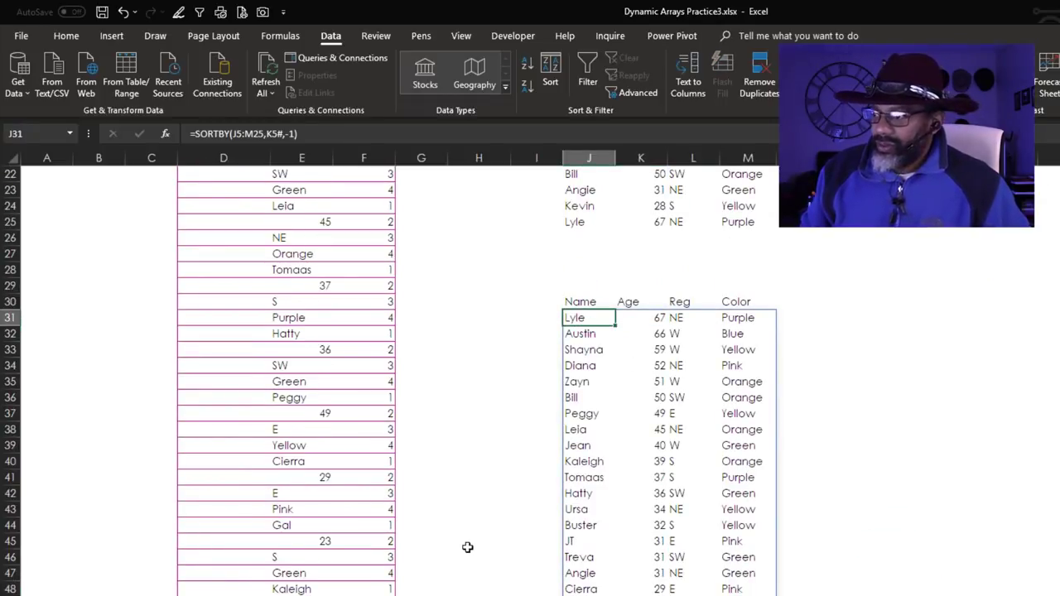
pyautogui.click(659, 416)
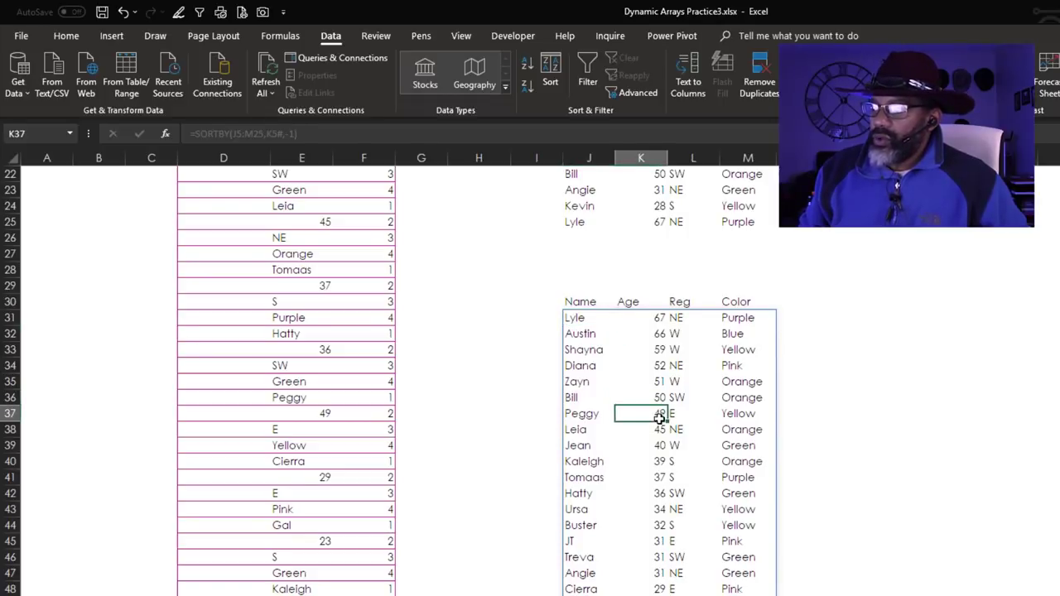
pyautogui.click(531, 86)
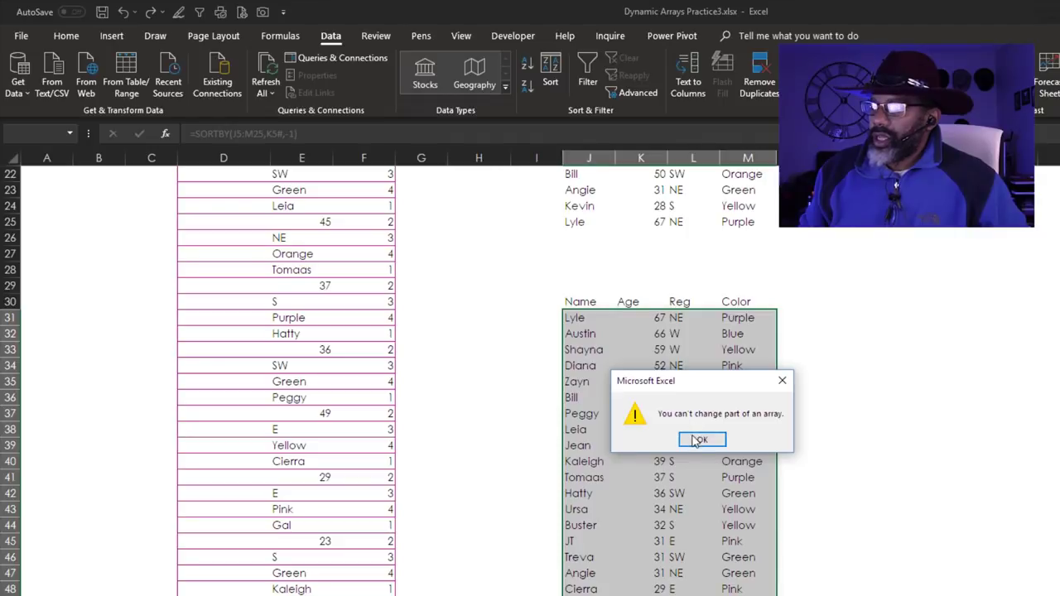
pyautogui.click(698, 440)
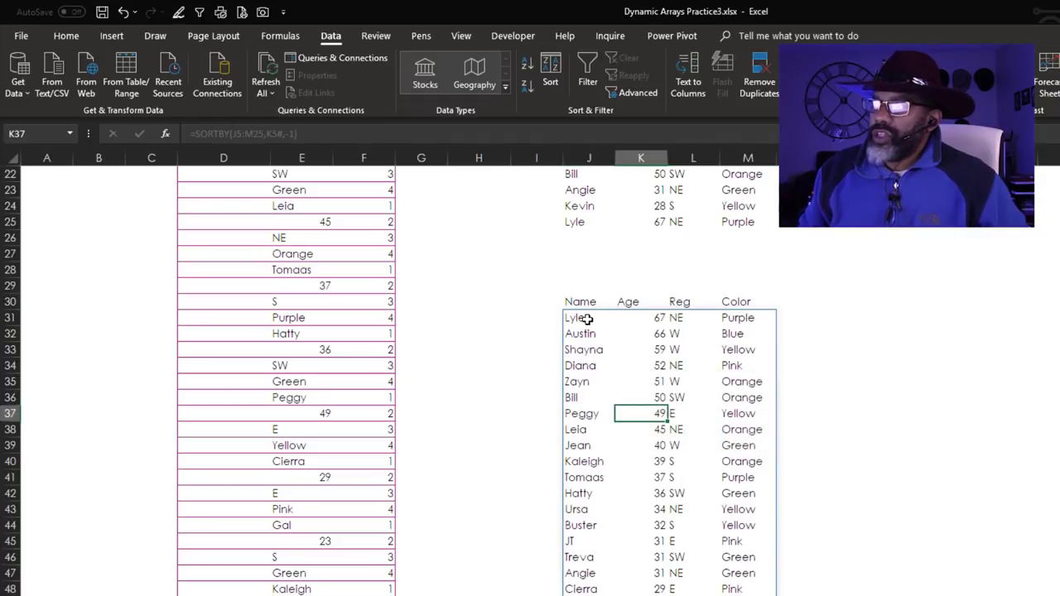
# - Change the SORTBY sort order in J31 from -1 to 1 for ascending ages
pyautogui.click(586, 319)
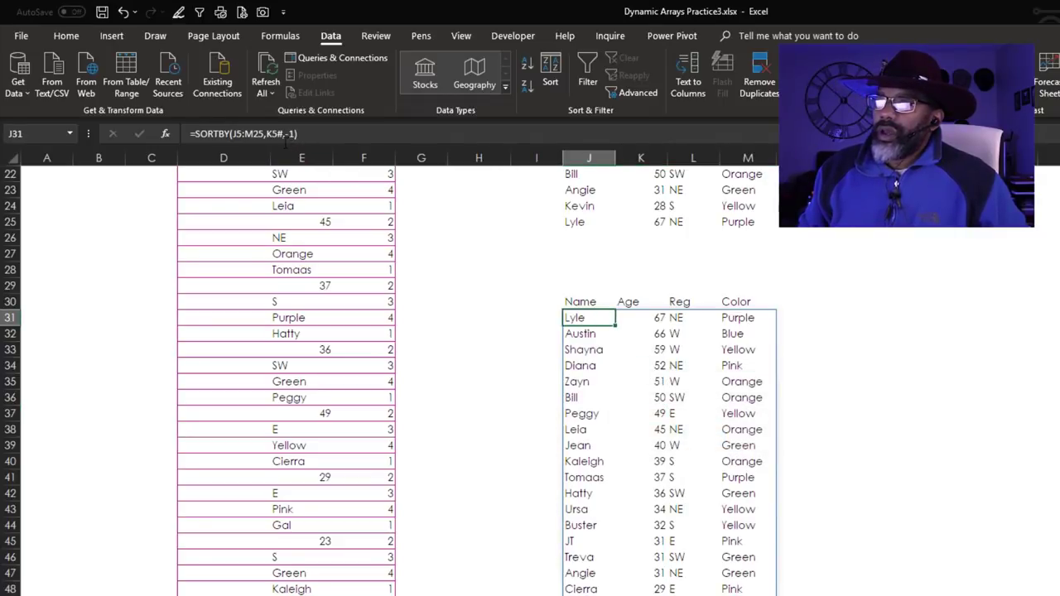
pyautogui.click(287, 134)
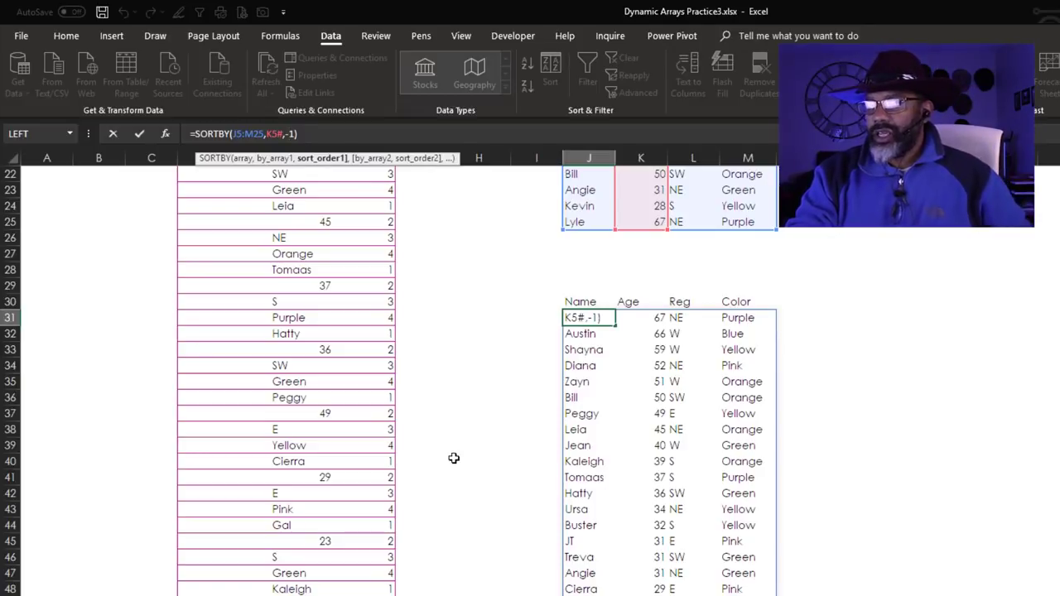
pyautogui.press('BackSpace')
pyautogui.press('BackSpace')
pyautogui.write('1')
pyautogui.press('Return')
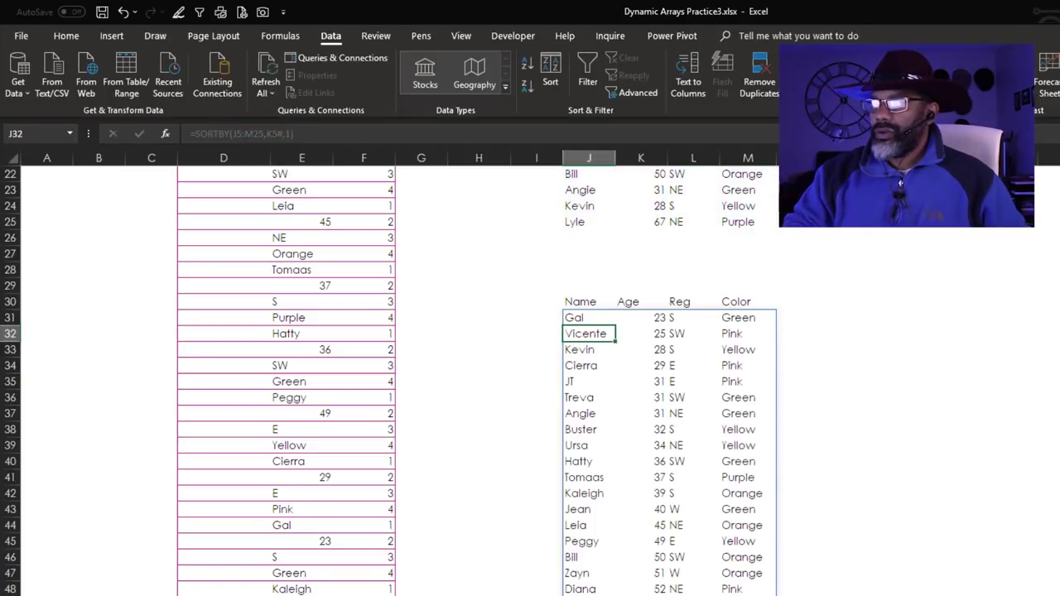
pyautogui.click(506, 483)
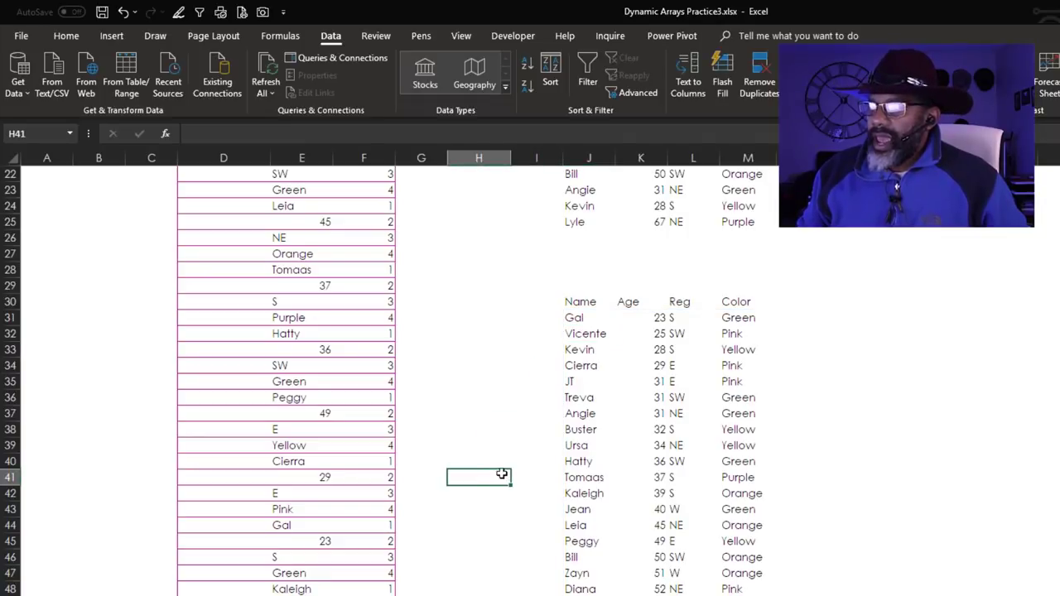
pyautogui.moveTo(499, 464); pyautogui.dragTo(820, 464)
pyautogui.rightClick(820, 464)
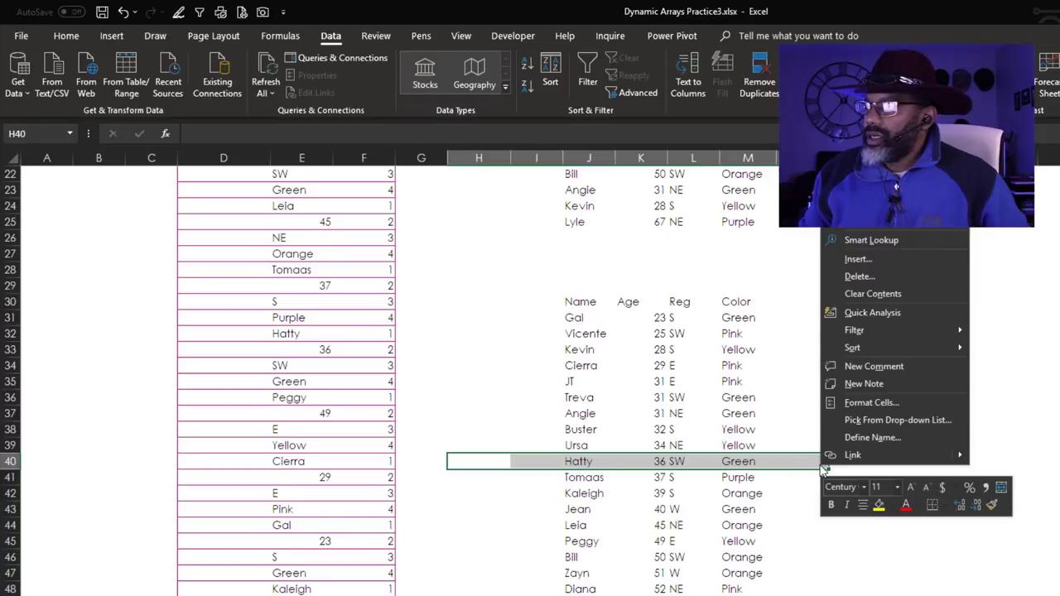
pyautogui.click(858, 277)
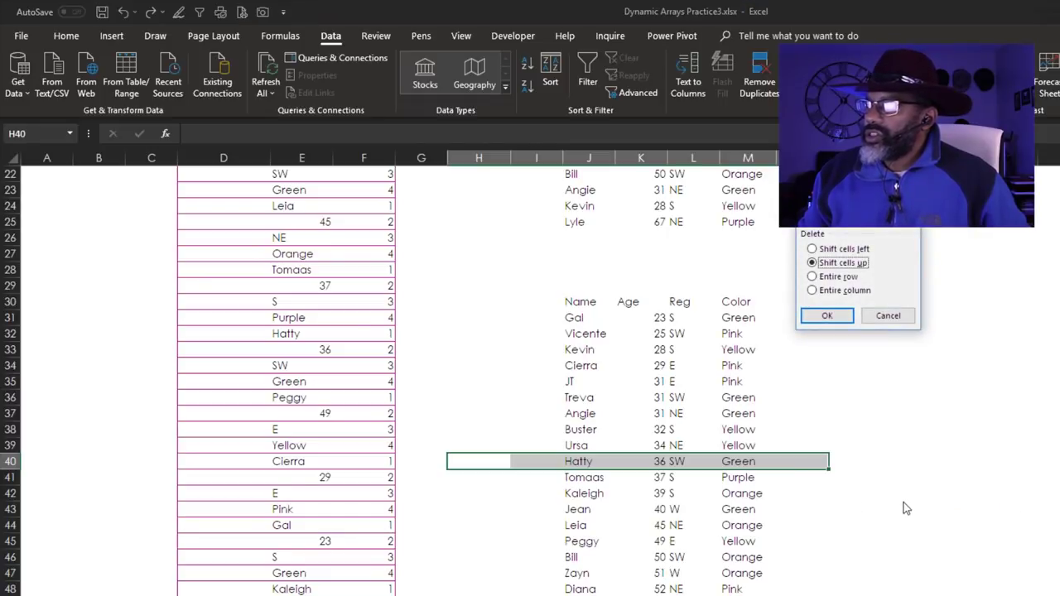
pyautogui.click(831, 319)
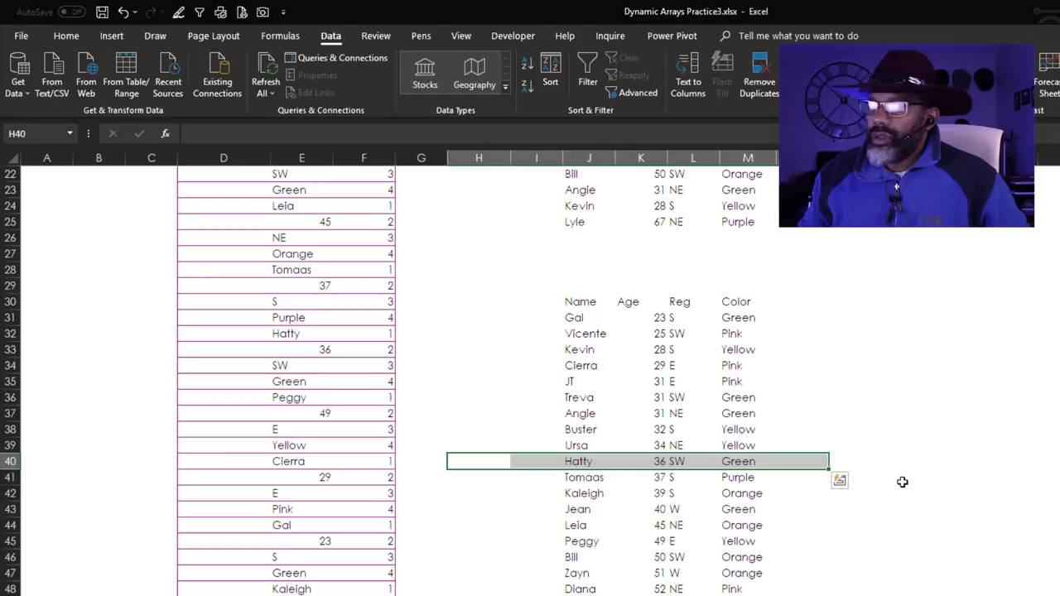
pyautogui.click(903, 482)
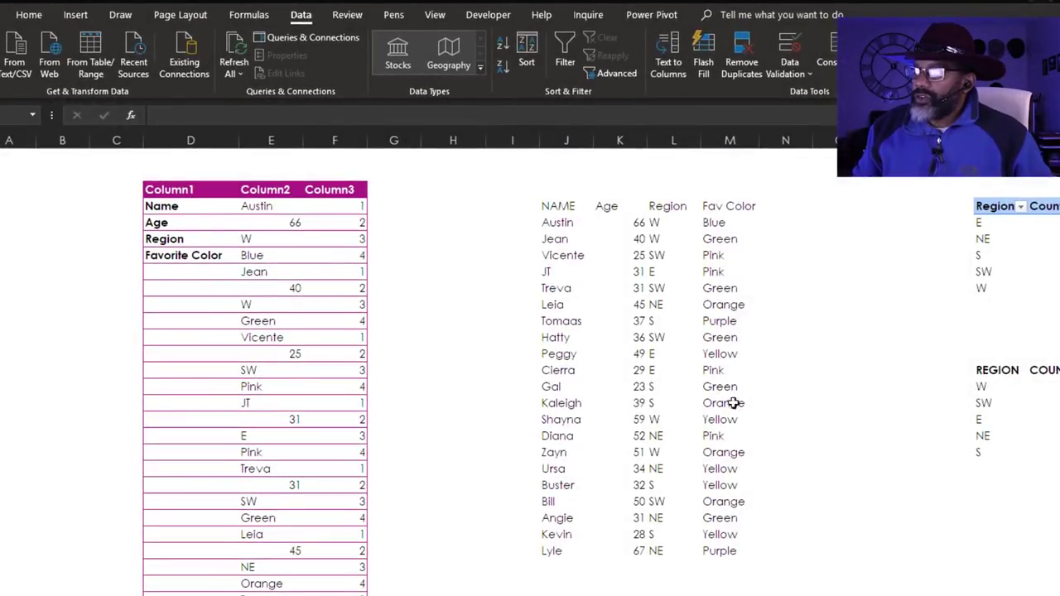
# - Try turning on Filter for the spilled colour list, then turn it back off
pyautogui.click(721, 324)
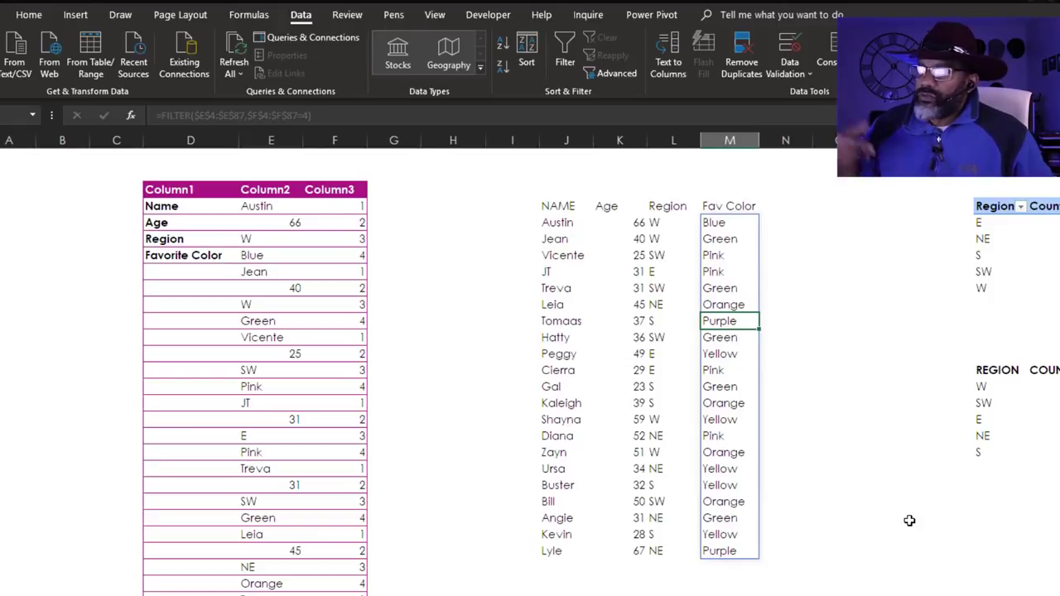
pyautogui.click(572, 54)
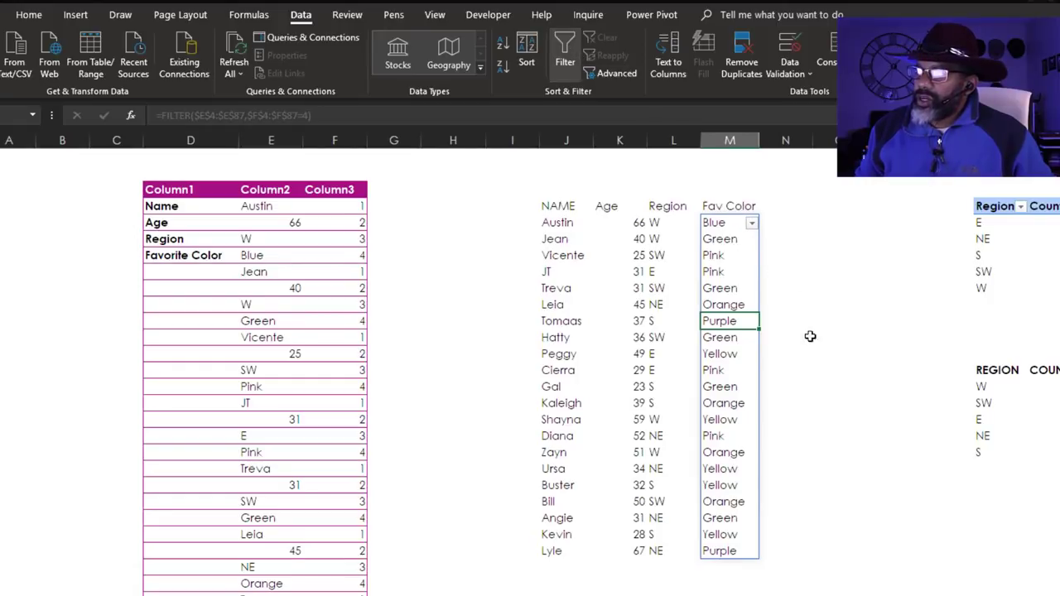
pyautogui.click(565, 54)
pyautogui.click(830, 413)
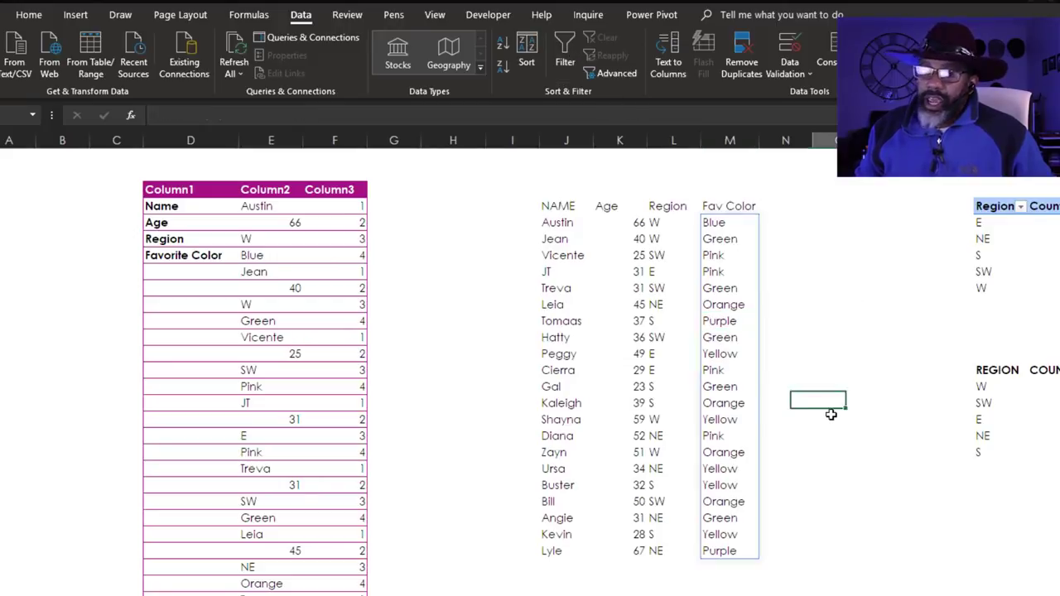
# - Enable Filter on the Fav Color header and filter to only Blue, leaving every row showing
pyautogui.click(713, 206)
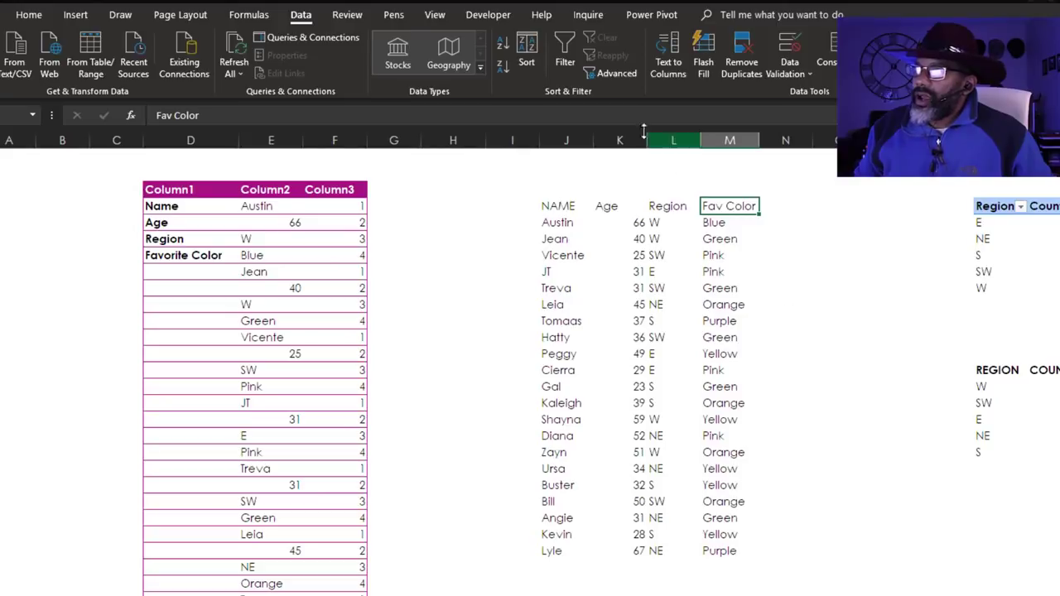
pyautogui.click(564, 51)
pyautogui.click(752, 208)
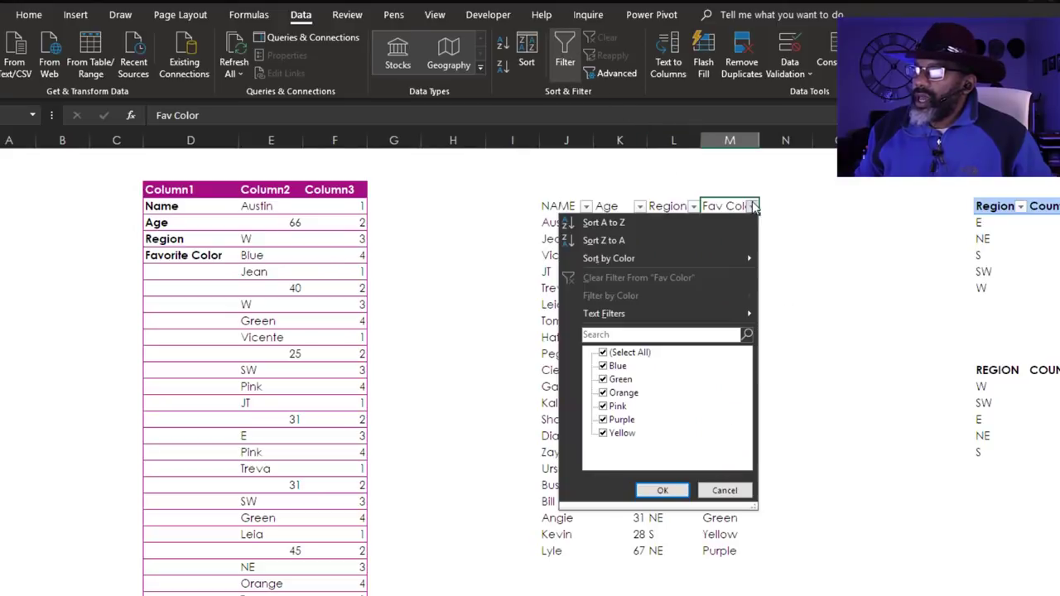
pyautogui.click(603, 353)
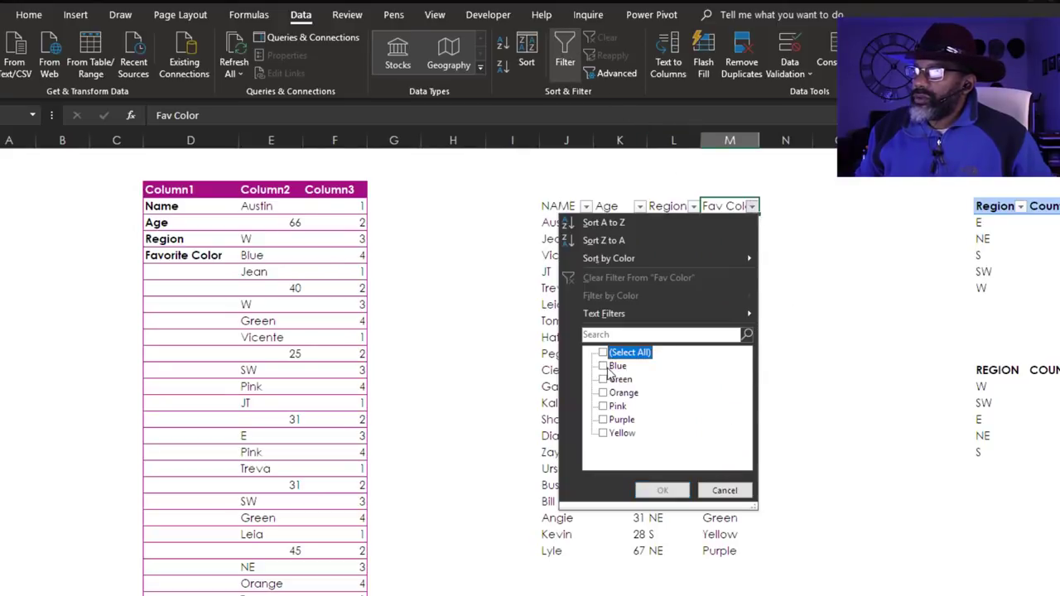
pyautogui.click(603, 366)
pyautogui.click(663, 490)
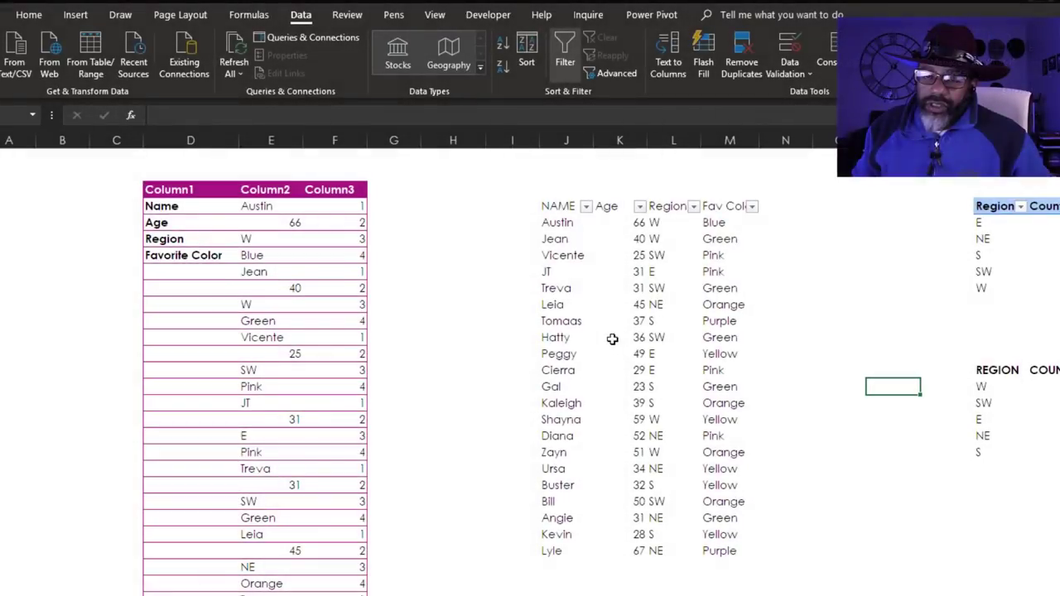
pyautogui.click(655, 273)
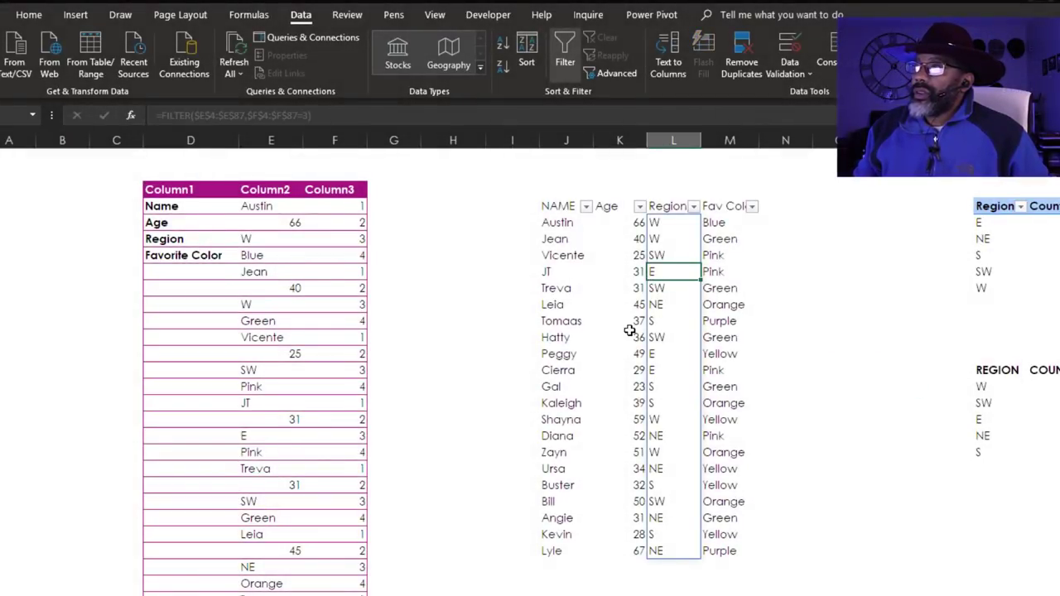
pyautogui.click(29, 14)
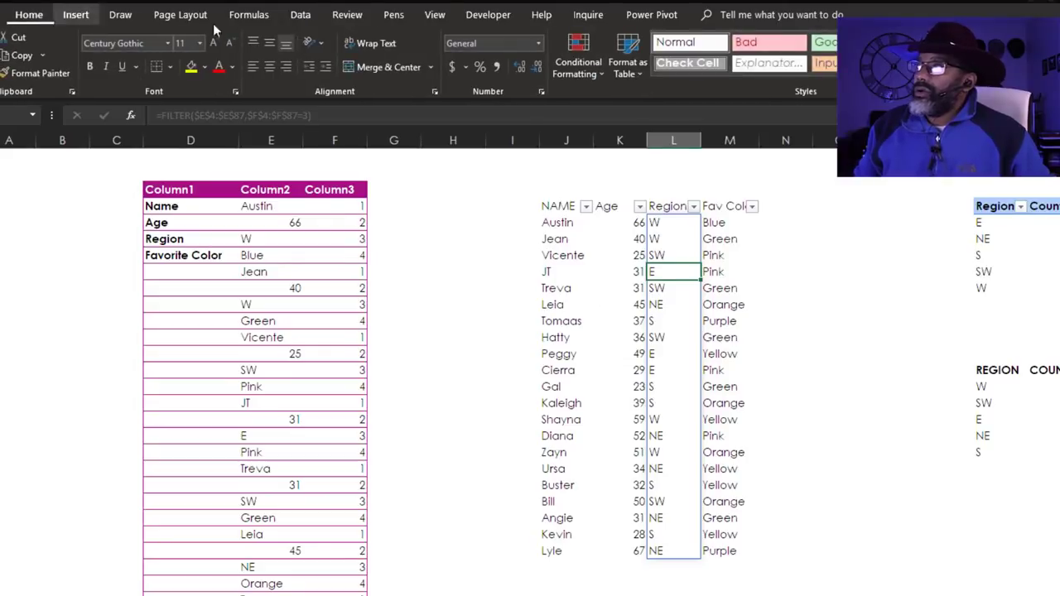
pyautogui.click(622, 70)
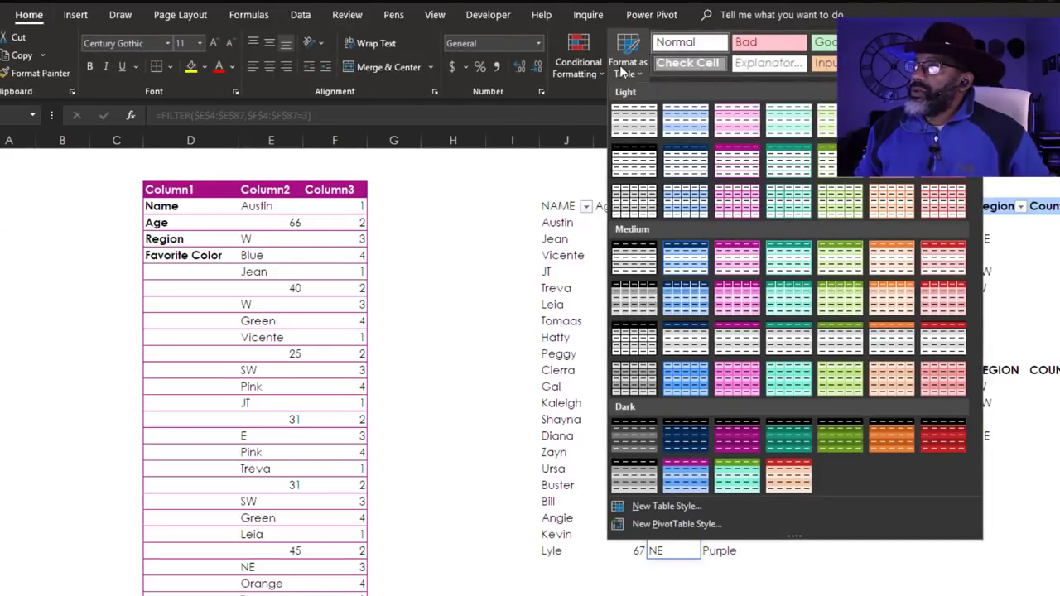
pyautogui.click(687, 163)
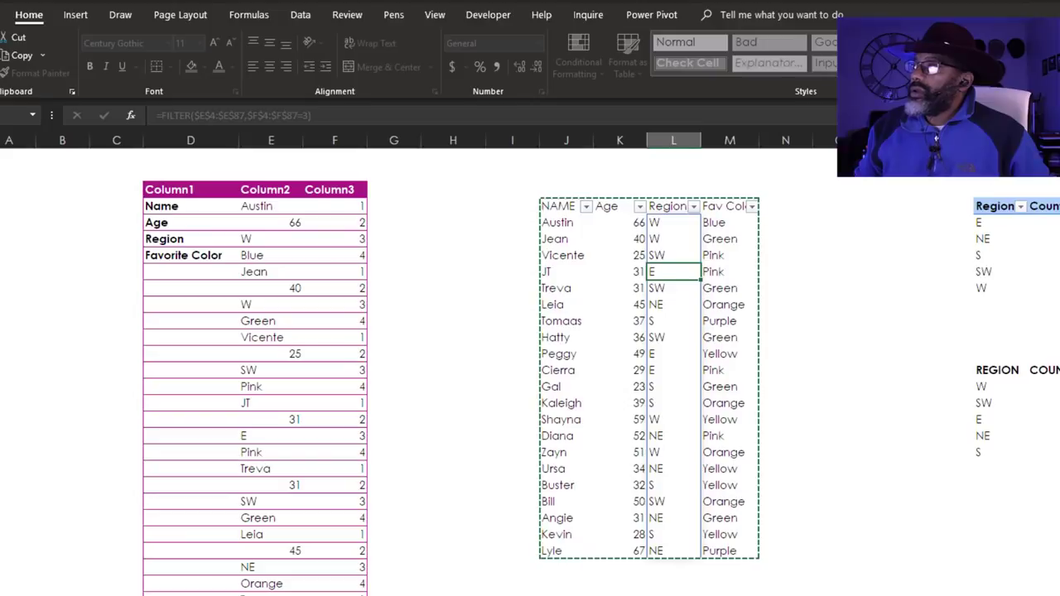
pyautogui.press('Return')
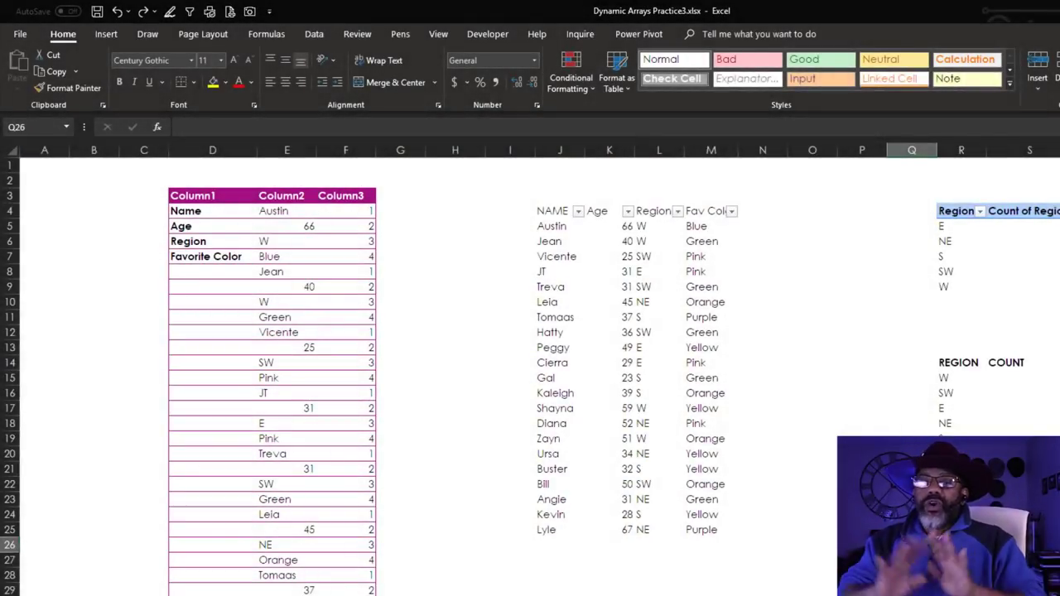
pyautogui.scroll(-7, 530, 373)
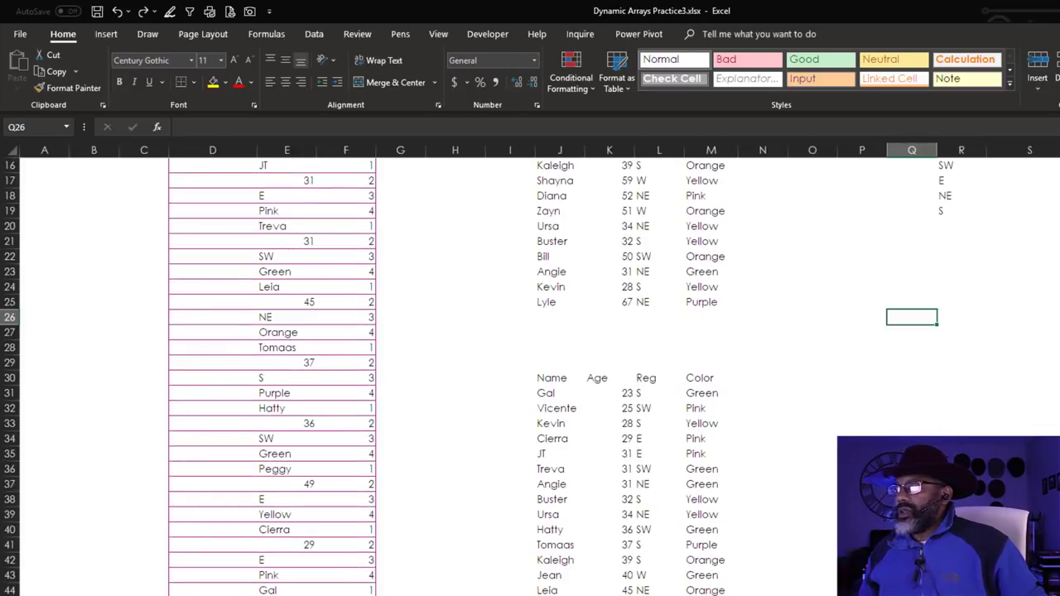
pyautogui.click(627, 408)
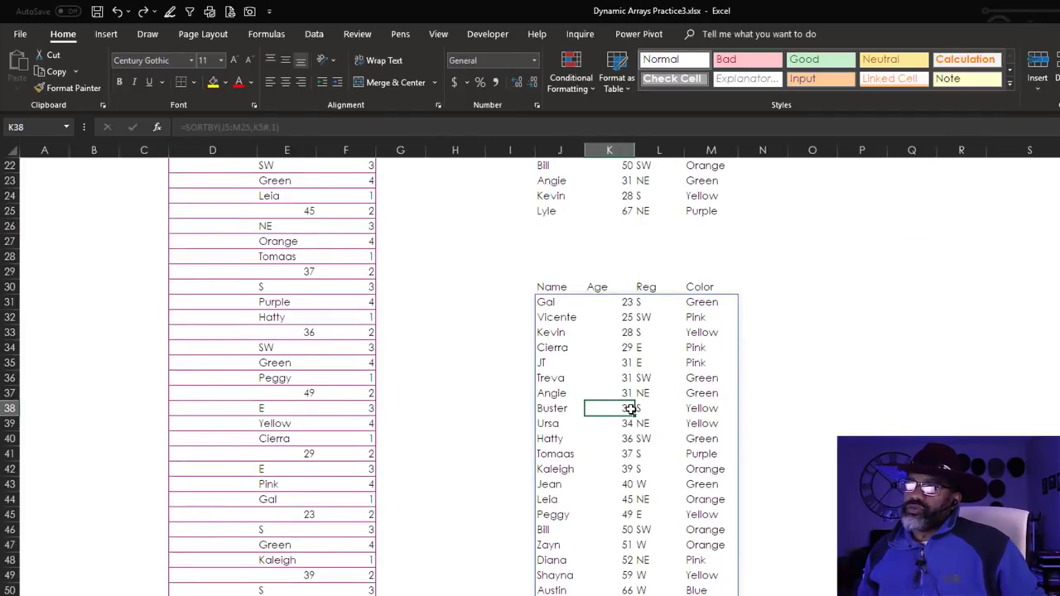
pyautogui.click(106, 34)
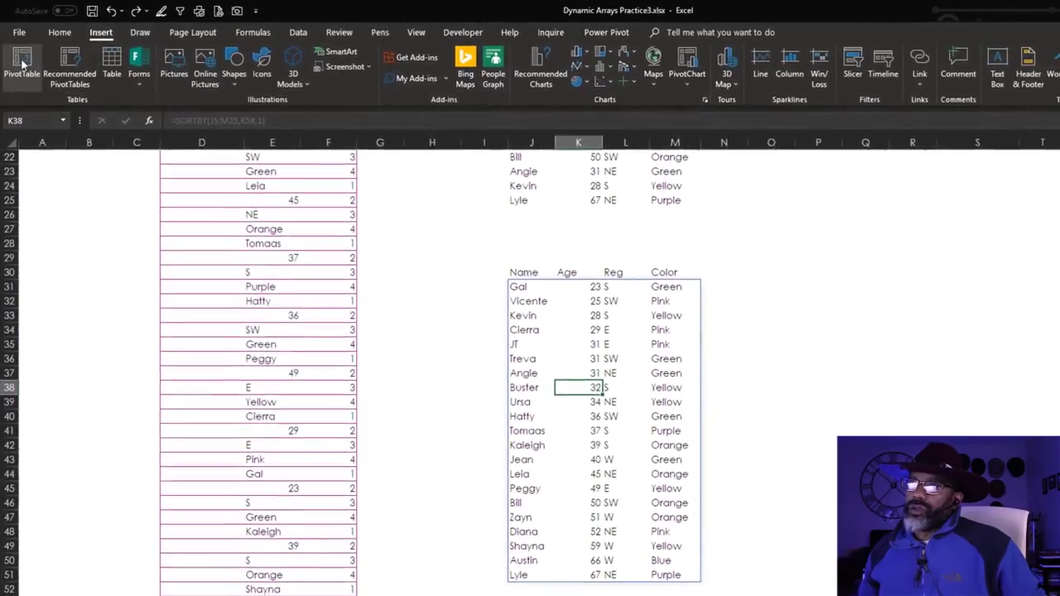
pyautogui.click(22, 62)
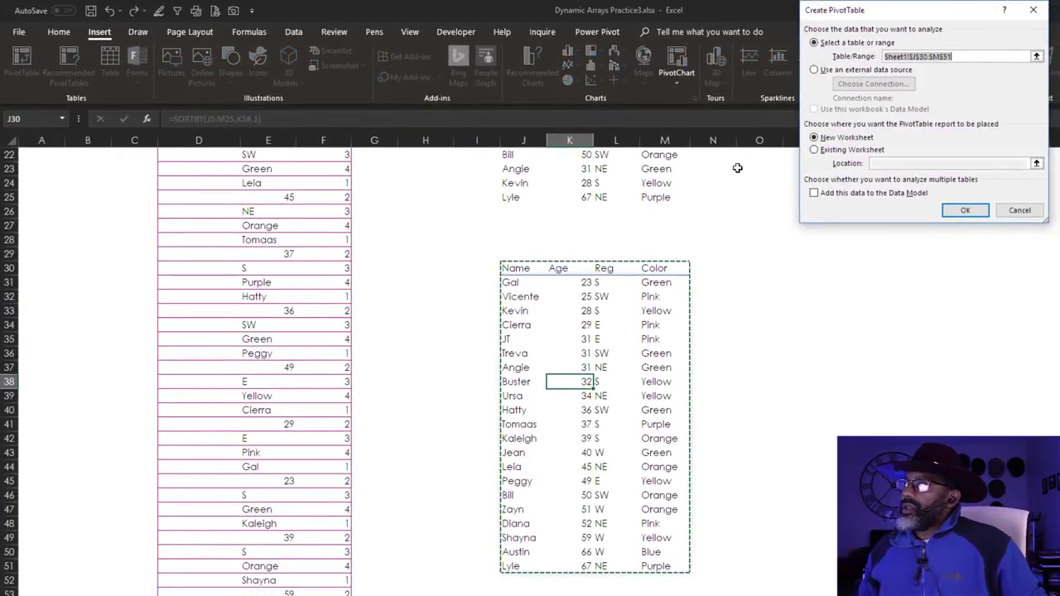
pyautogui.click(1020, 211)
pyautogui.scroll(7, 919, 365)
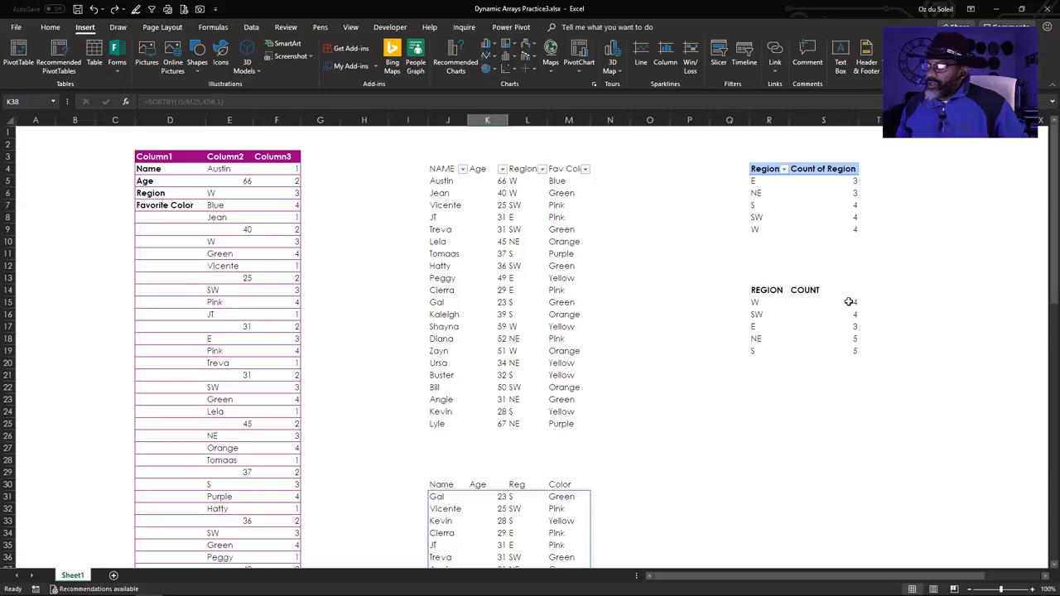
pyautogui.moveTo(849, 303); pyautogui.dragTo(845, 352)
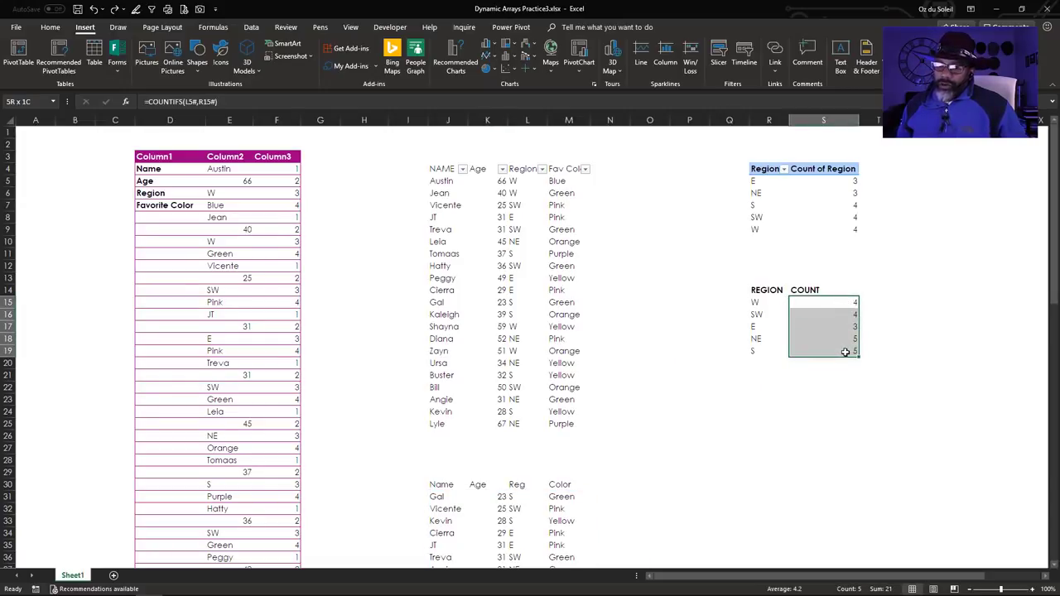
pyautogui.moveTo(843, 180); pyautogui.dragTo(837, 229)
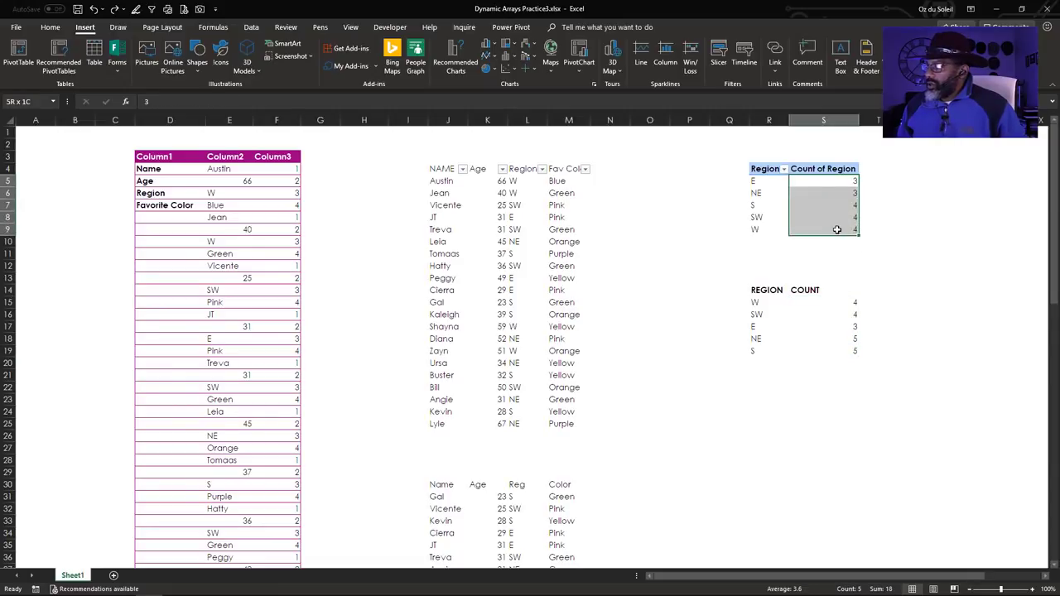
pyautogui.click(737, 207)
pyautogui.click(814, 196)
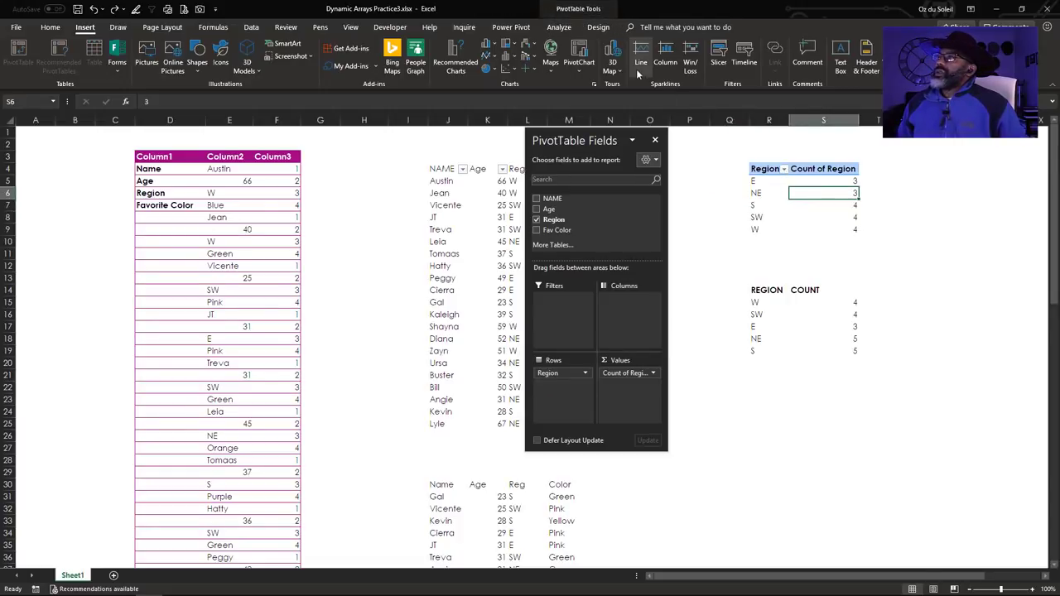
pyautogui.click(560, 28)
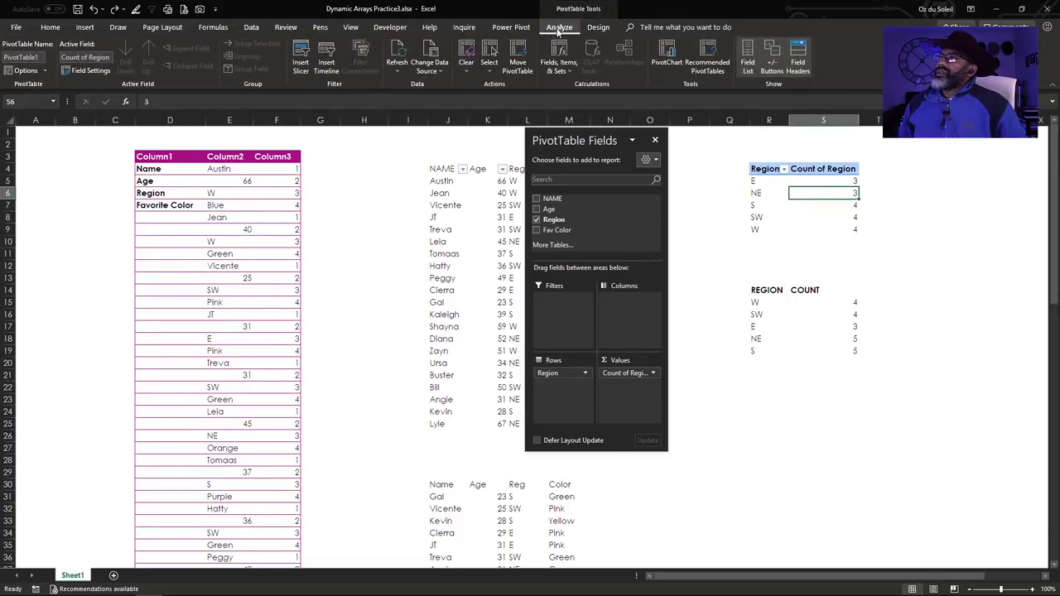
pyautogui.click(426, 71)
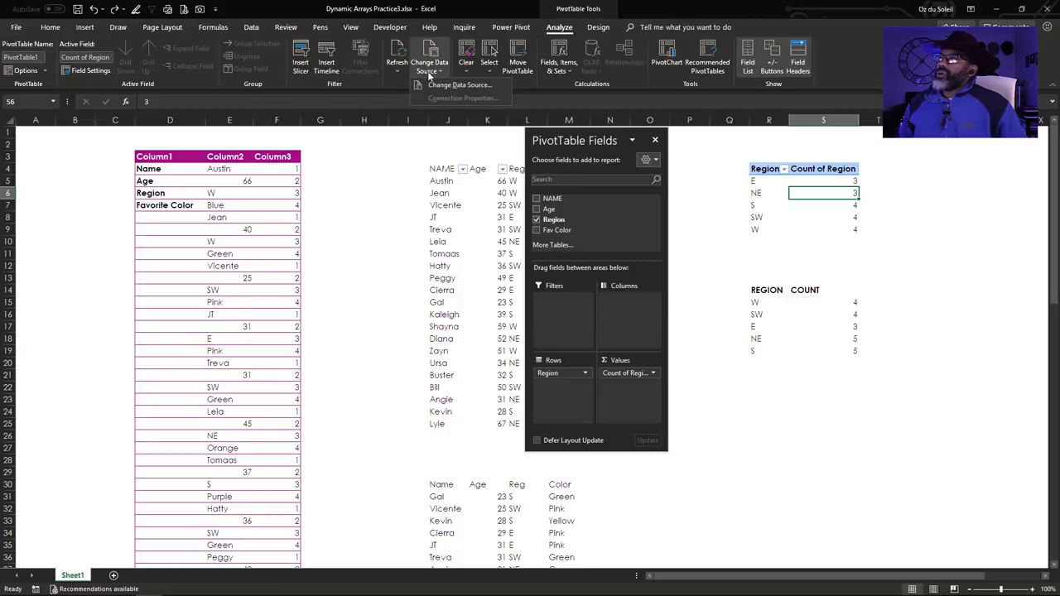
pyautogui.click(439, 85)
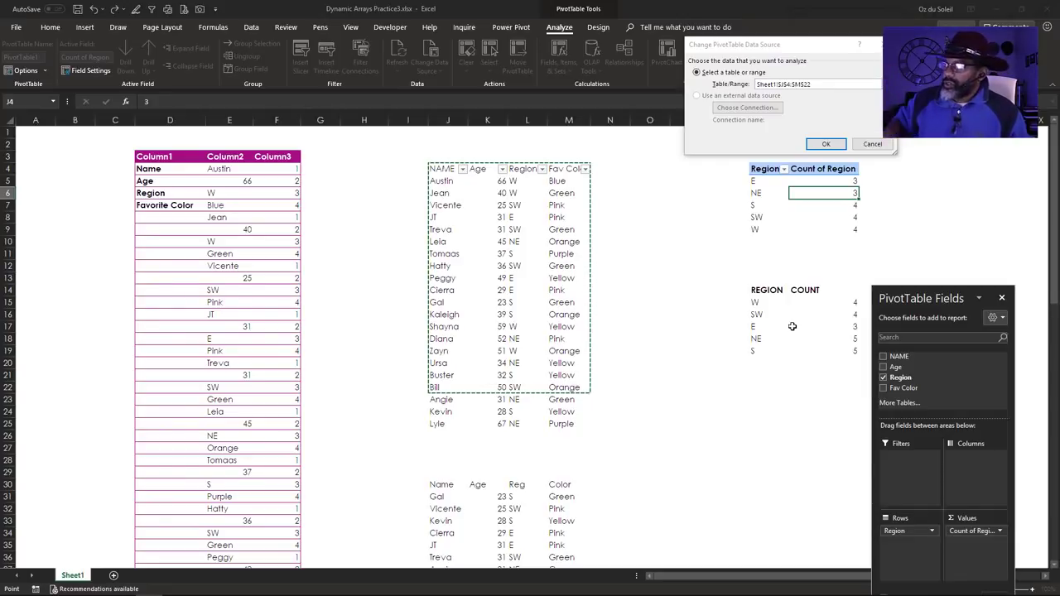
pyautogui.press('Escape')
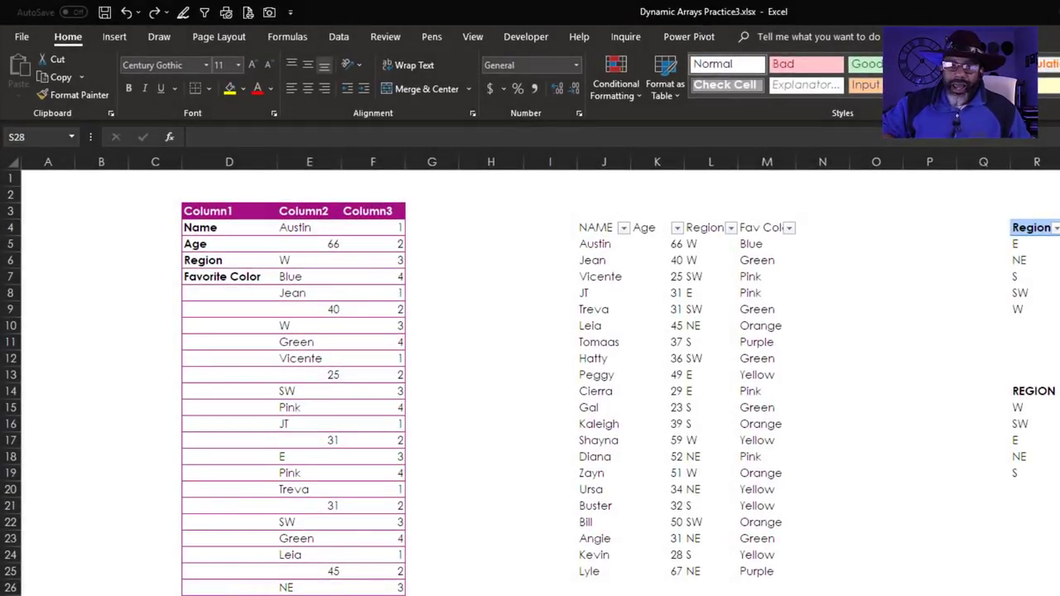
# - Send the spilled FILTER result to Power Query using Data > From Table/Range
pyautogui.click(677, 345)
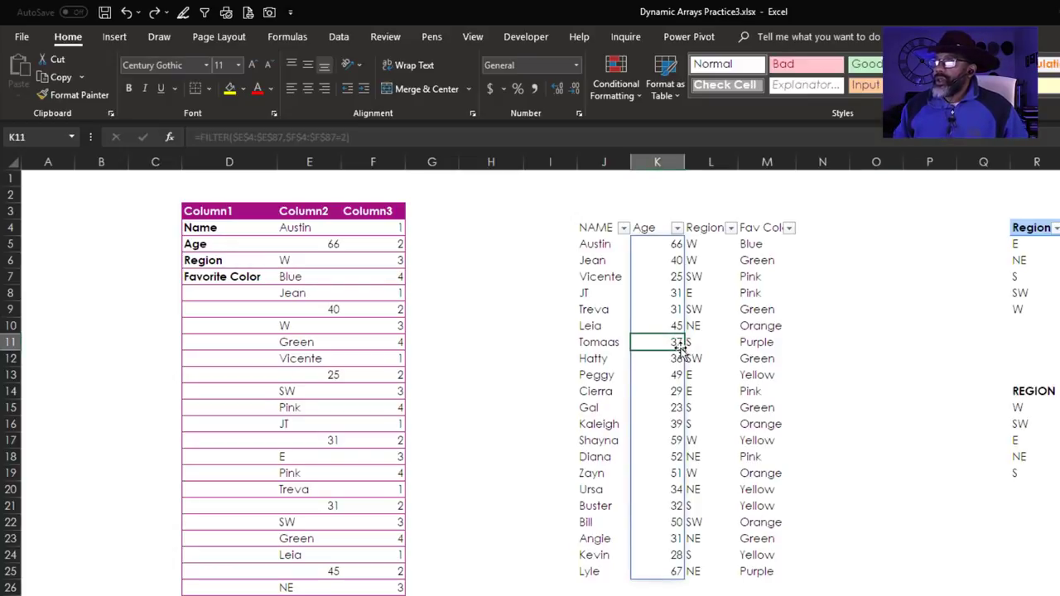
pyautogui.click(338, 37)
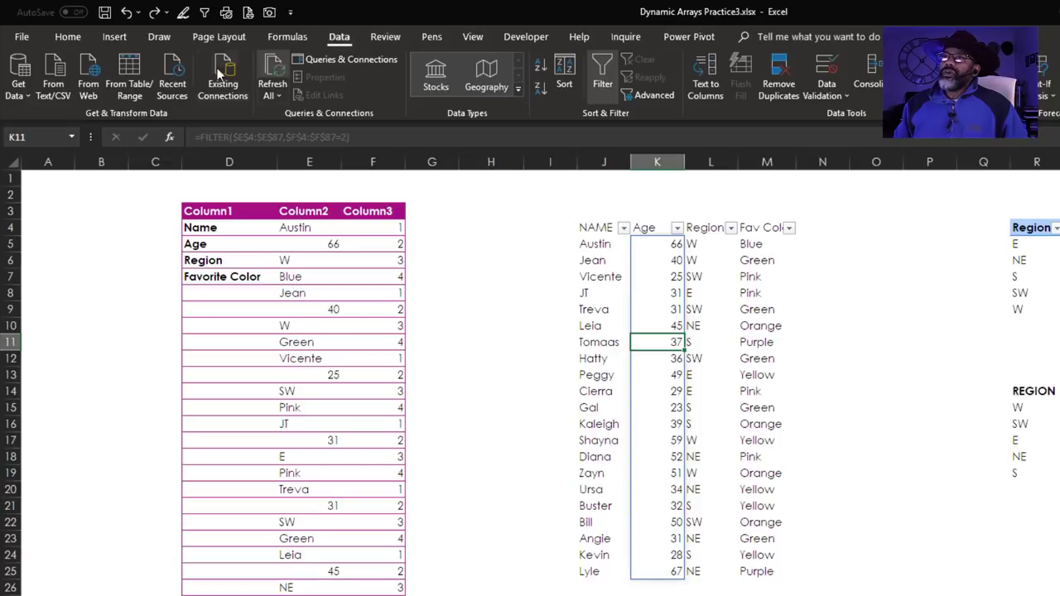
pyautogui.click(139, 82)
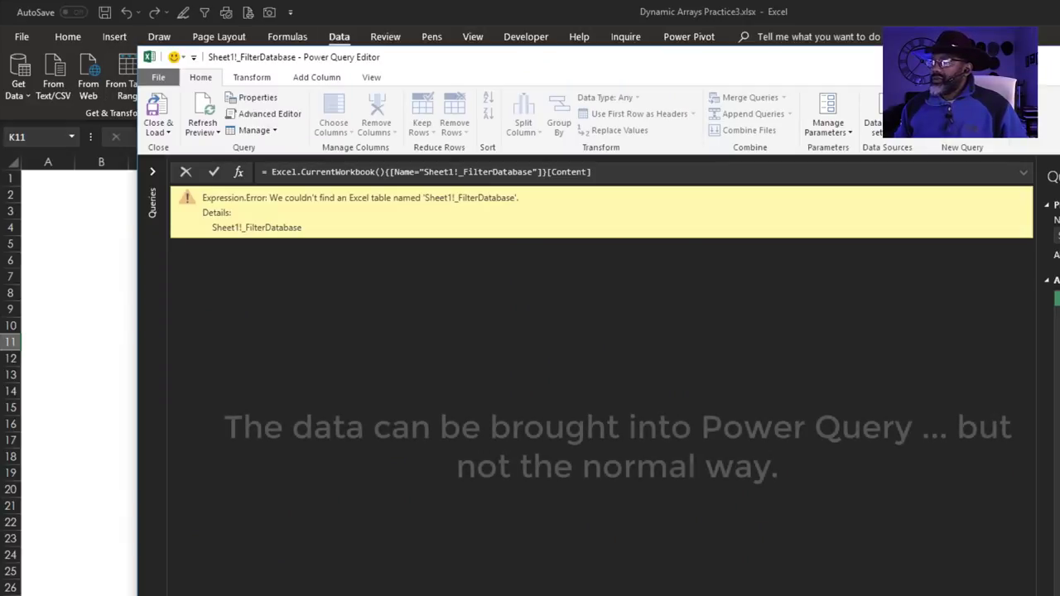